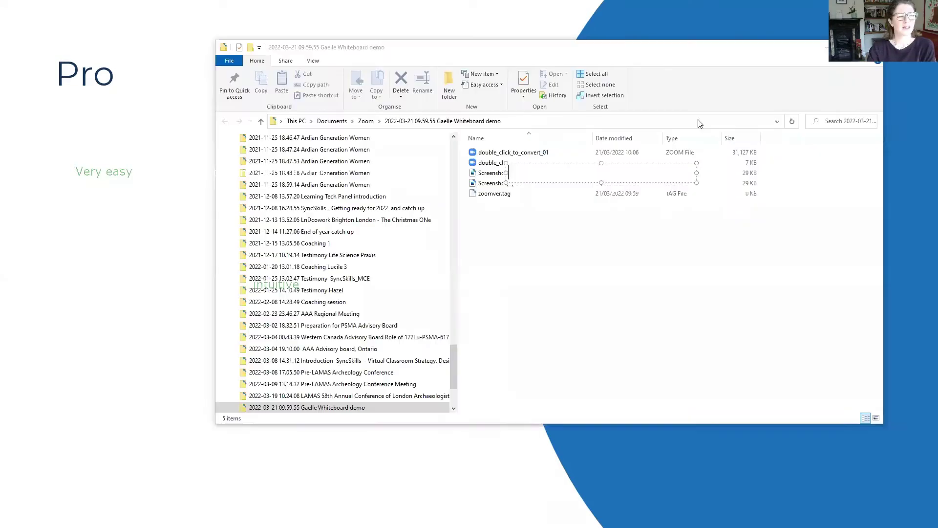
Open the saved whiteboard image Screenshot[1]-01 and enlarge its viewer window.
left_click(497, 176)
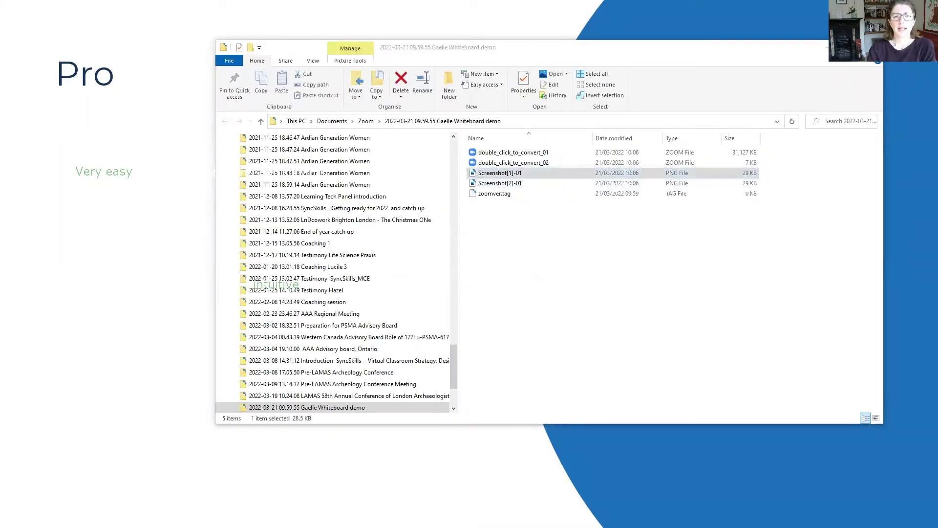
key("Return")
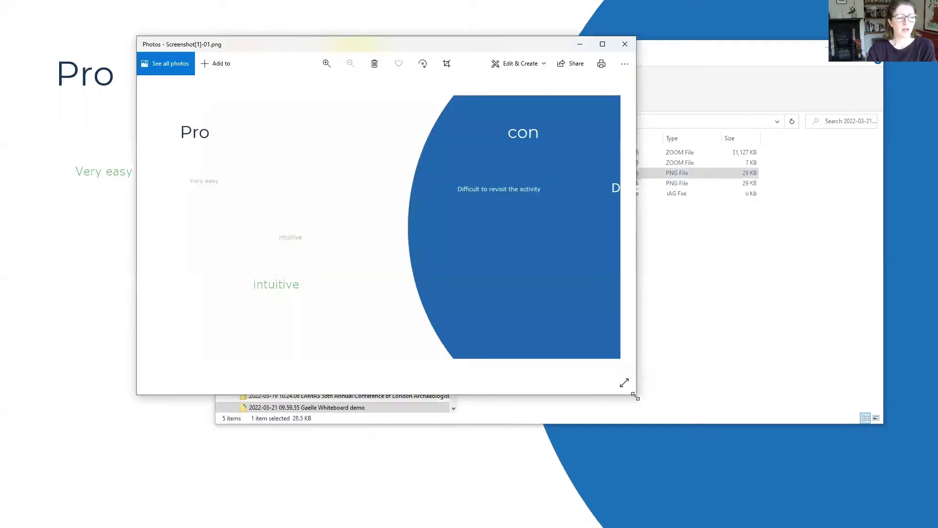
left_click_drag(634, 396, 899, 501)
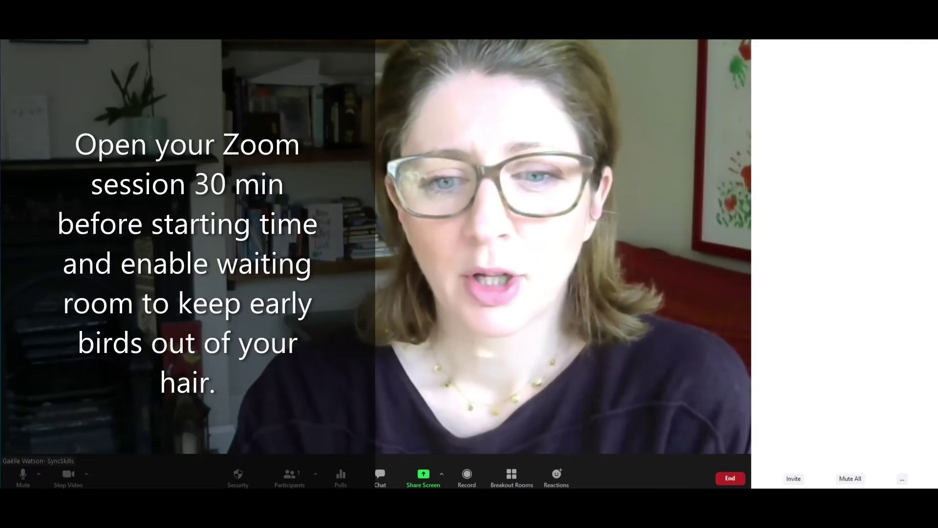
Switch to the Zoom meeting, share a whiteboard, and move the annotation toolbar fully into view over the canvas.
left_click(423, 477)
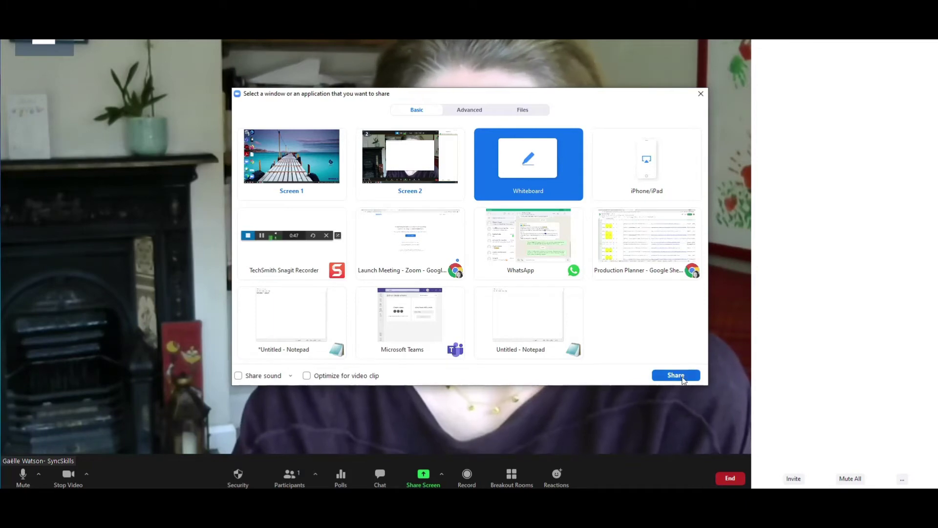
left_click(683, 378)
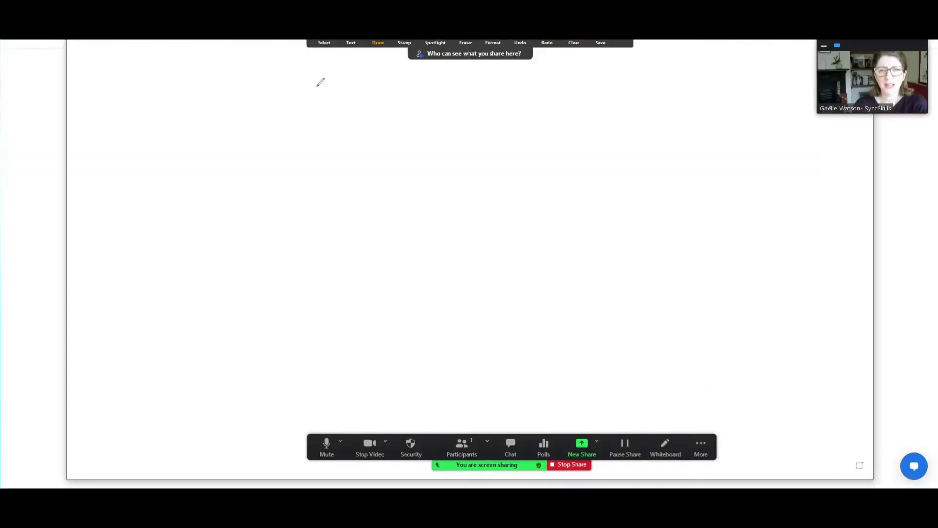
mouse_move(311, 44)
left_mouse_down()
mouse_move(293, 82)
mouse_move(138, 81)
left_mouse_up()
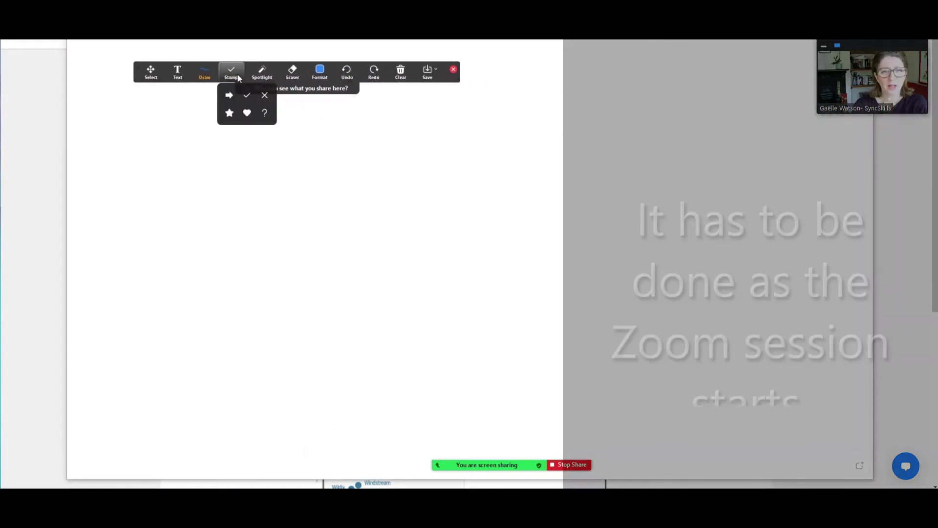
mouse_move(263, 79)
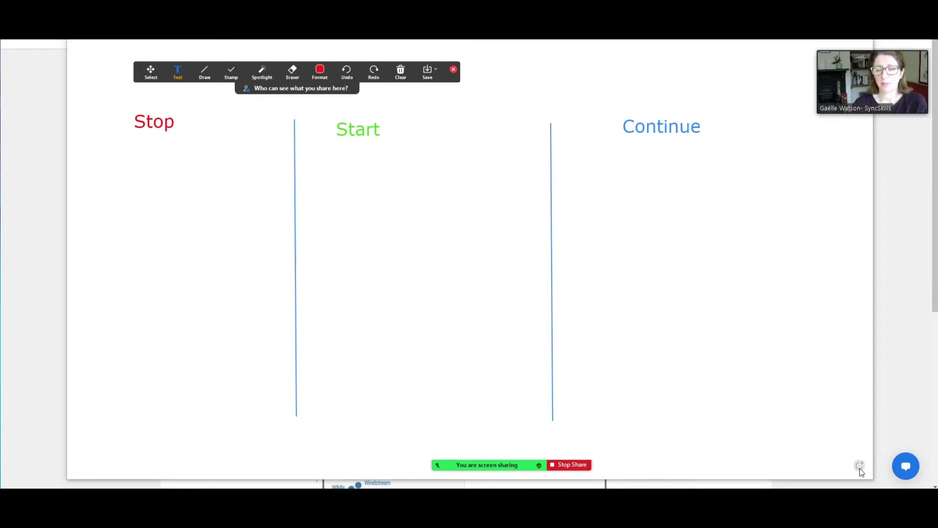
Add a second whiteboard page and draw a vertical and a horizontal blue double-headed arrow crossing near the middle.
left_click(860, 468)
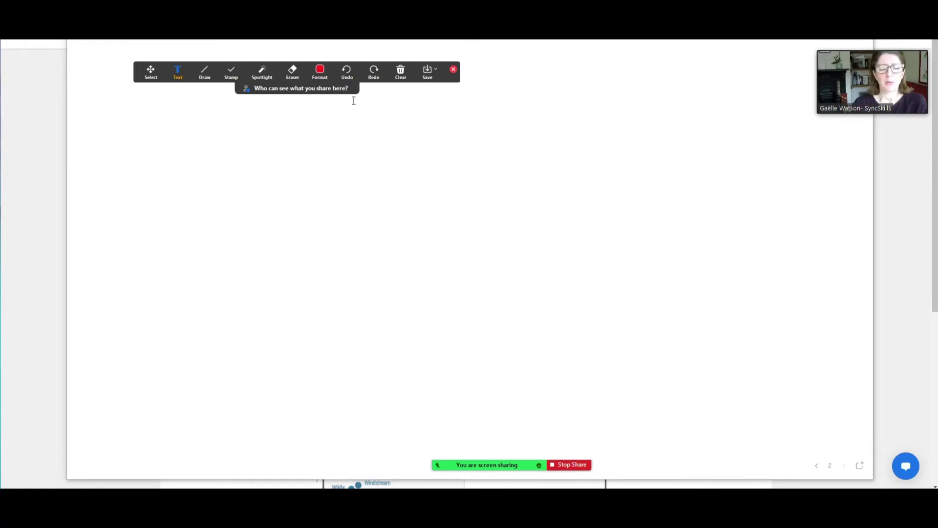
left_click(205, 73)
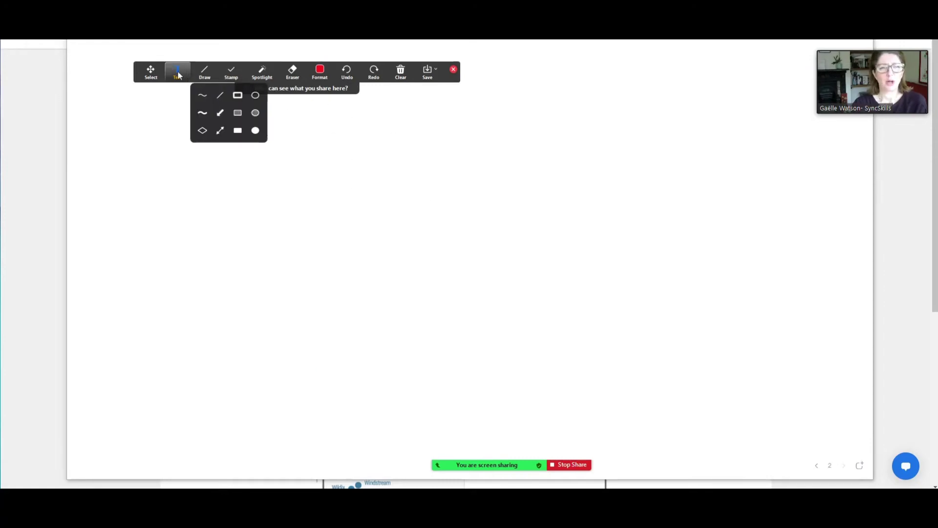
left_click(179, 73)
left_click(321, 77)
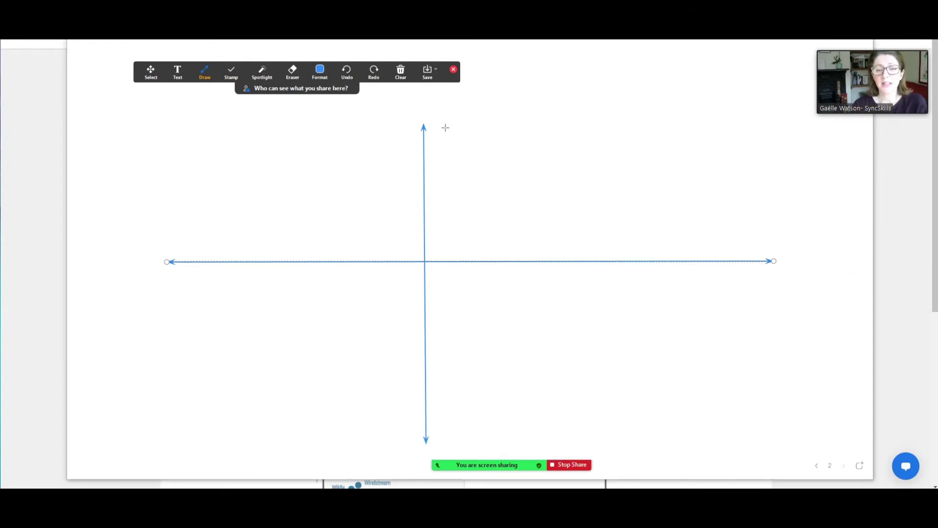
Add a third whiteboard page and place the red text "hdhdhdh" in its upper-left area.
left_click(861, 466)
left_click(203, 78)
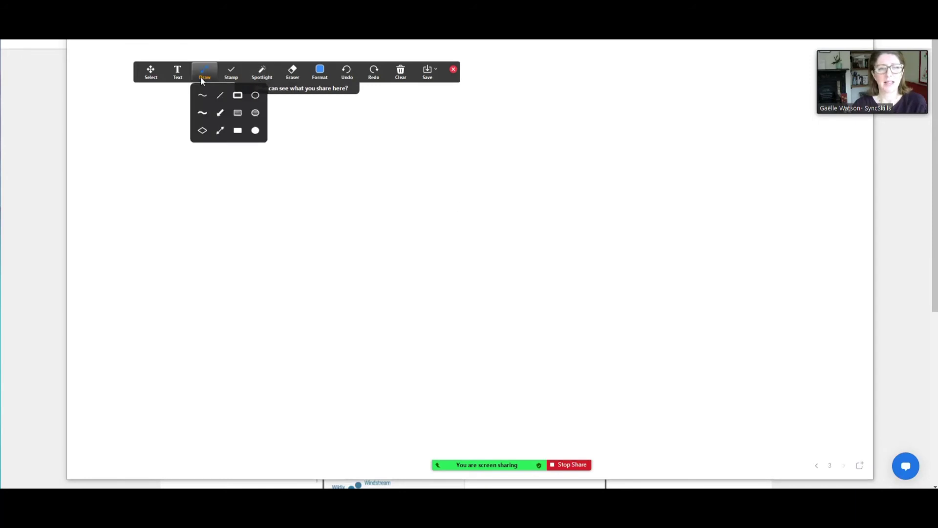
left_click(178, 73)
left_click(240, 191)
type("h")
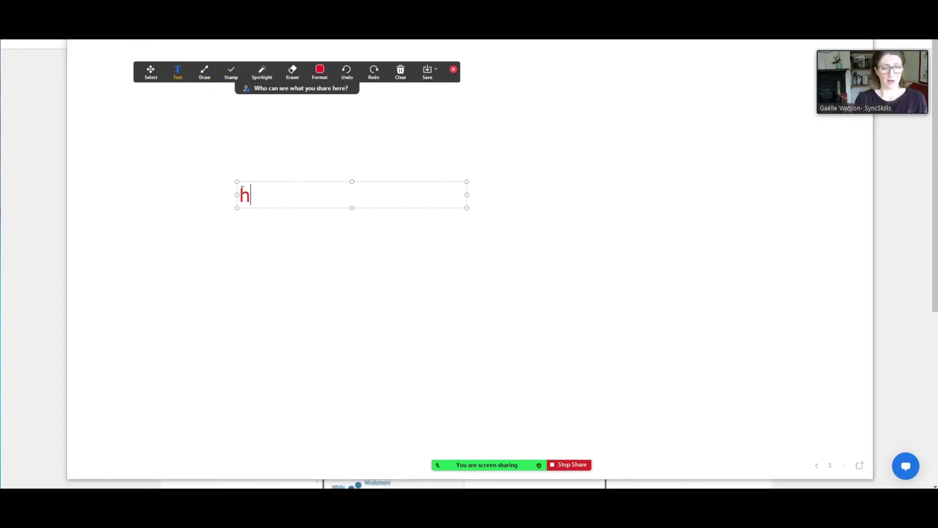
type("dhdhdh")
left_click(564, 211)
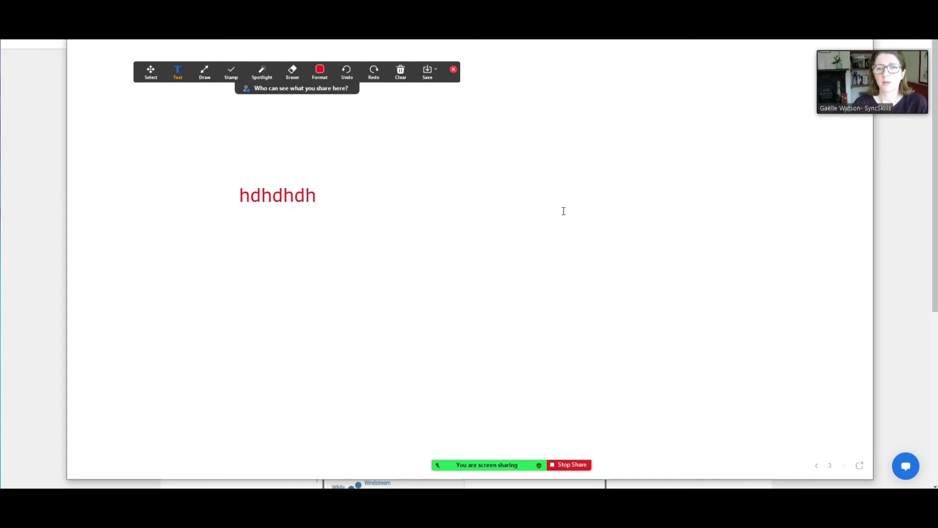
Go back to the first whiteboard page and stop sharing.
left_click(817, 466)
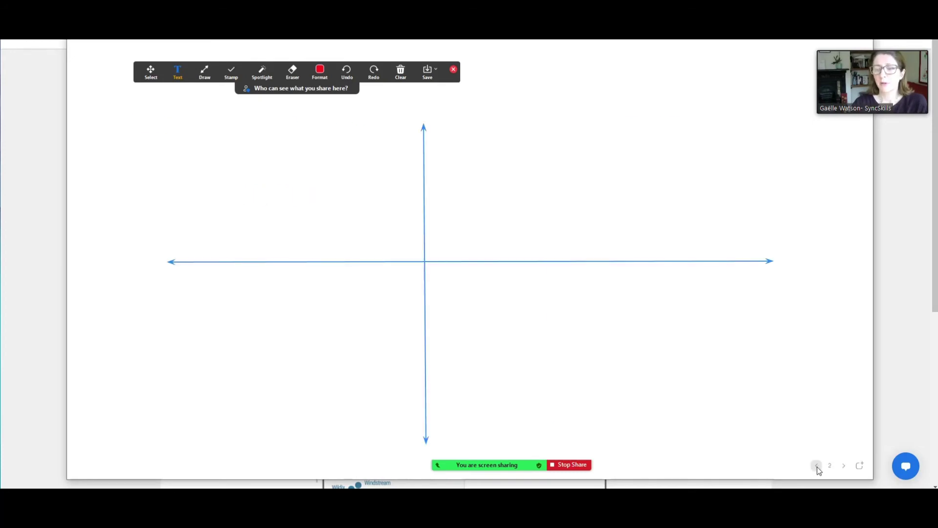
left_click(818, 466)
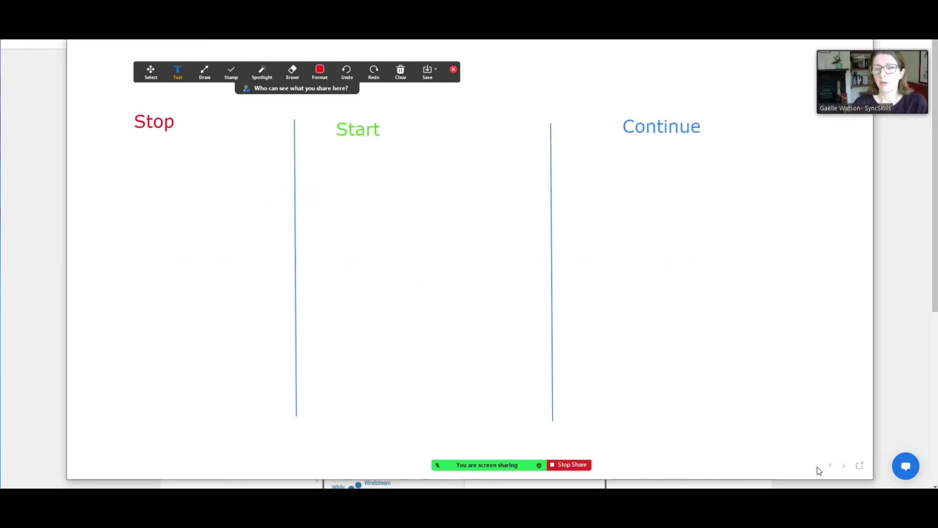
left_click(567, 465)
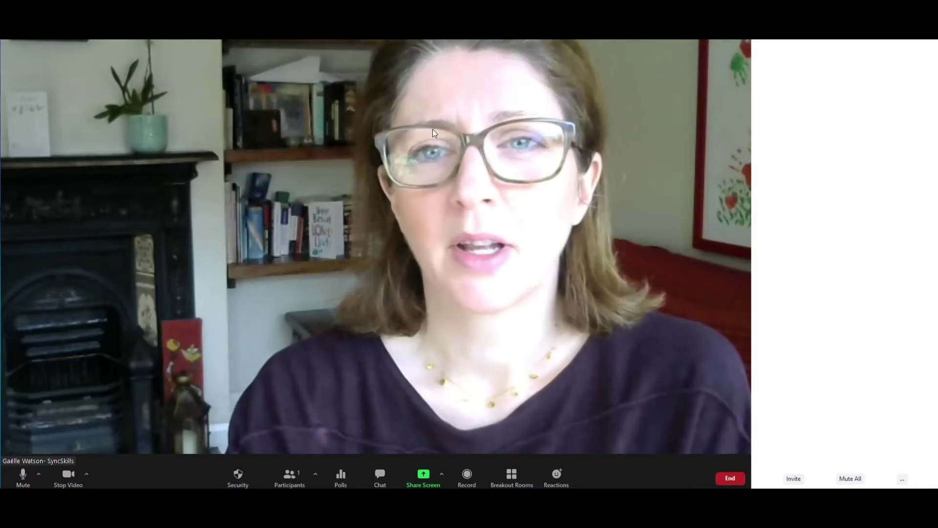
Share the whiteboard again and page forward from the Stop, Start, Continue page to check the other pages.
left_click(423, 477)
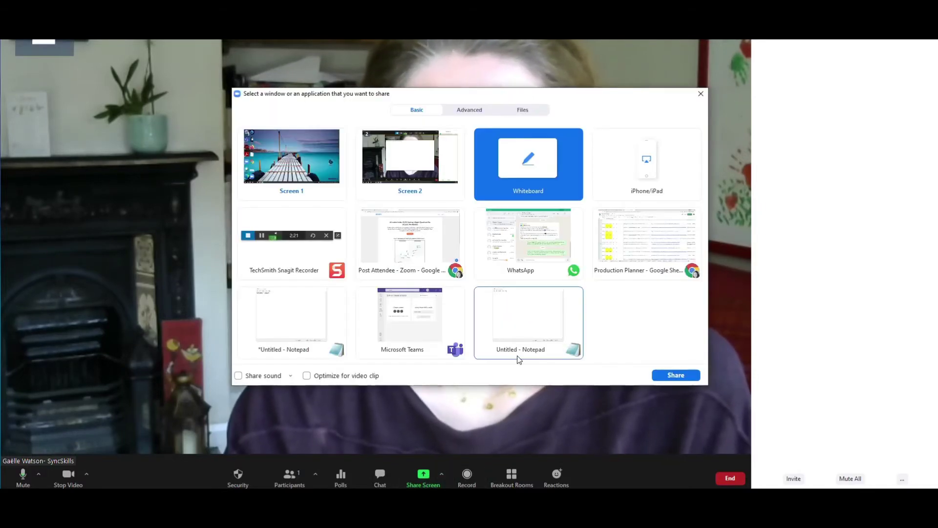
left_click(672, 374)
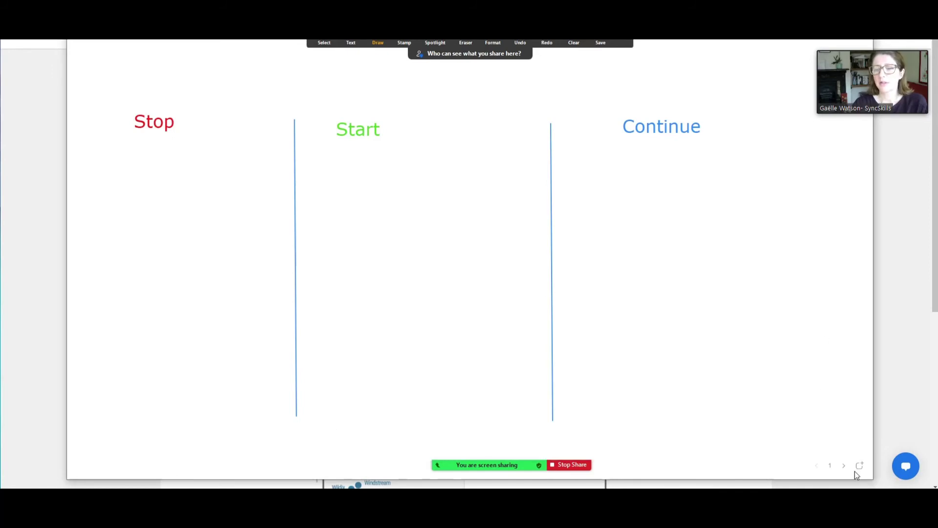
left_click(844, 465)
left_click(846, 466)
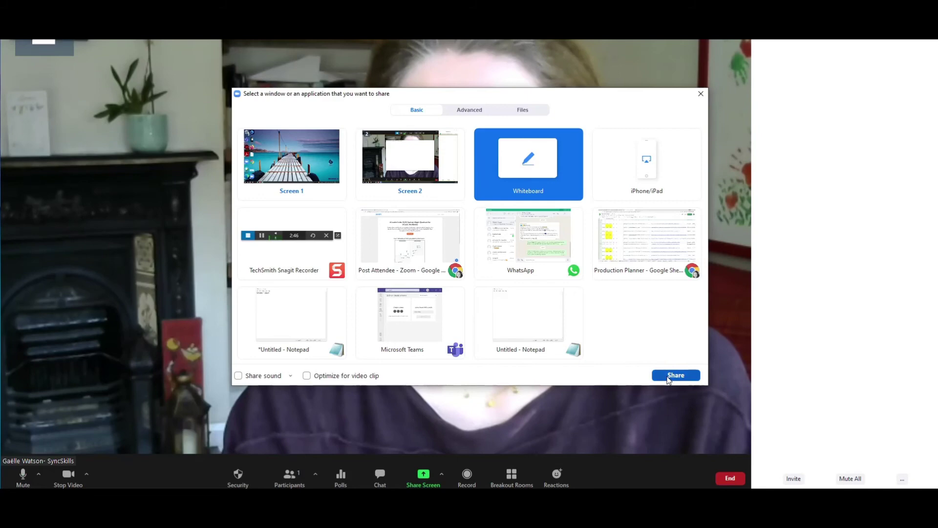
Share the whiteboard once more and add the black text "Engaging" under the Start heading on the first page.
left_click(668, 376)
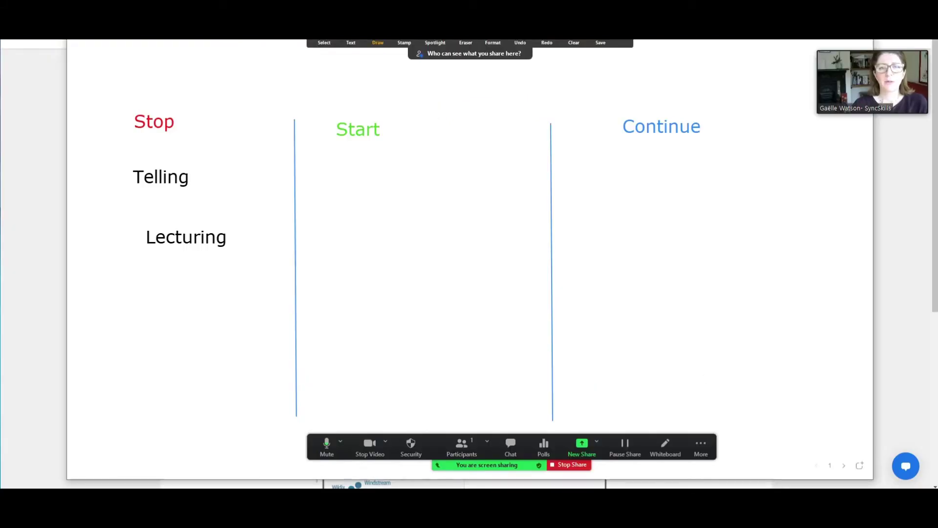
left_click_drag(311, 44, 235, 77)
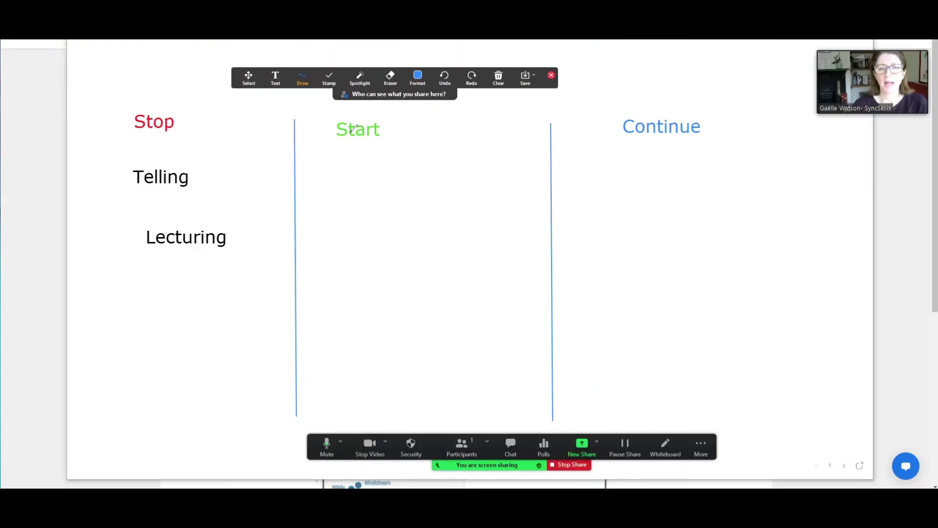
left_click(303, 78)
left_click(275, 78)
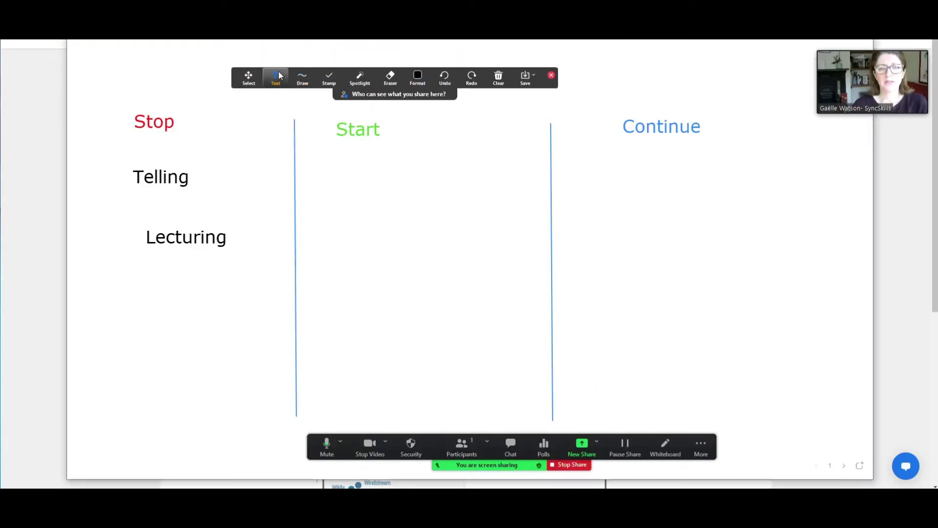
left_click(370, 175)
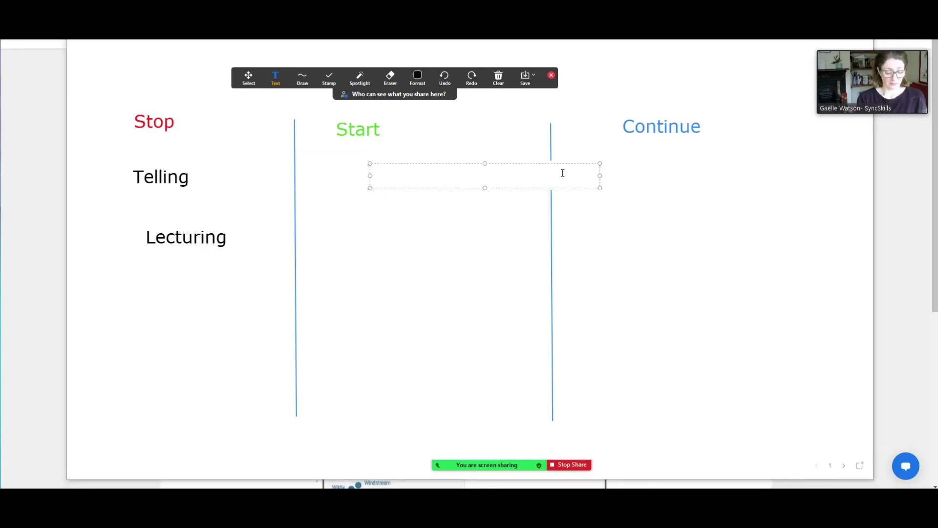
type("Engag")
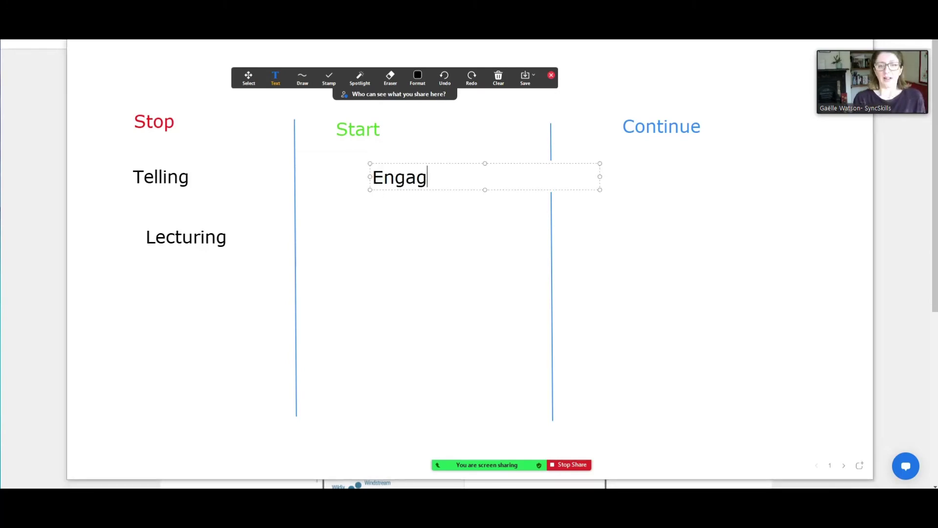
type("ing")
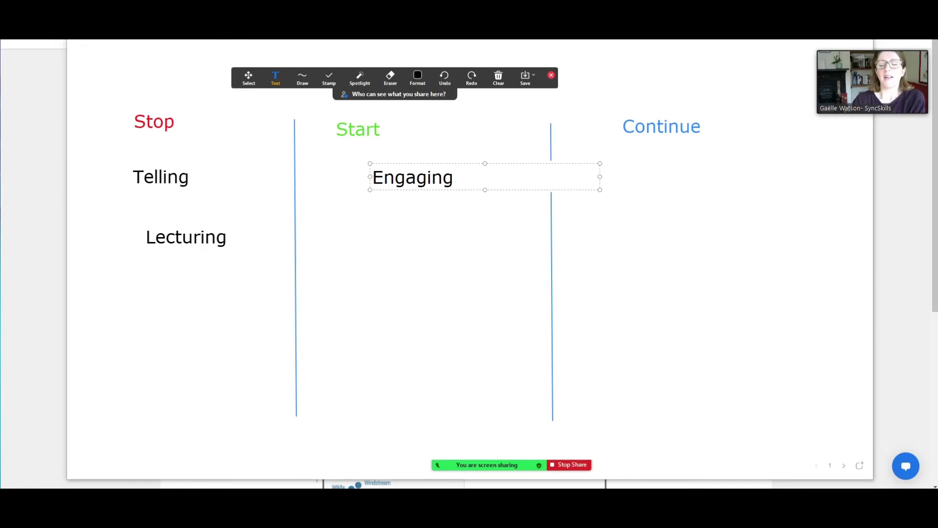
left_click(612, 260)
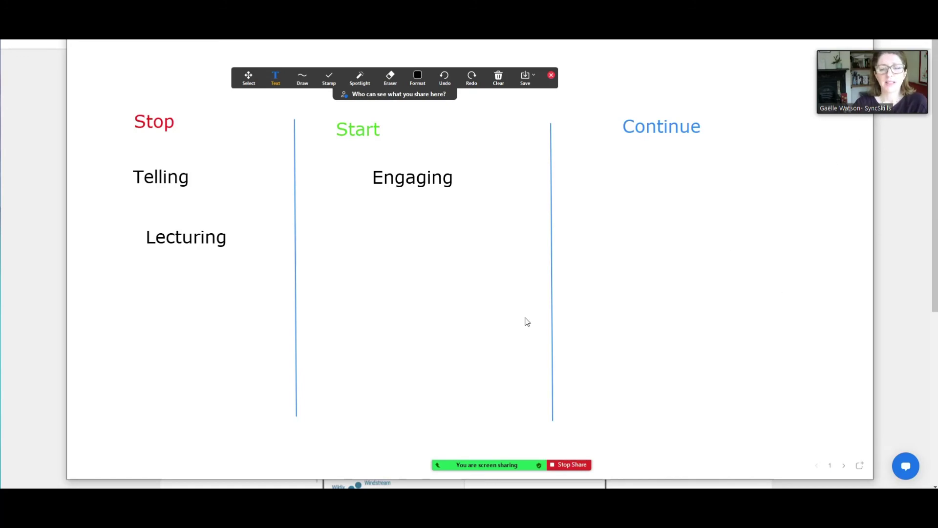
View the crossed-arrows page of the whiteboard and return to the Stop, Start, Continue page.
left_click(845, 466)
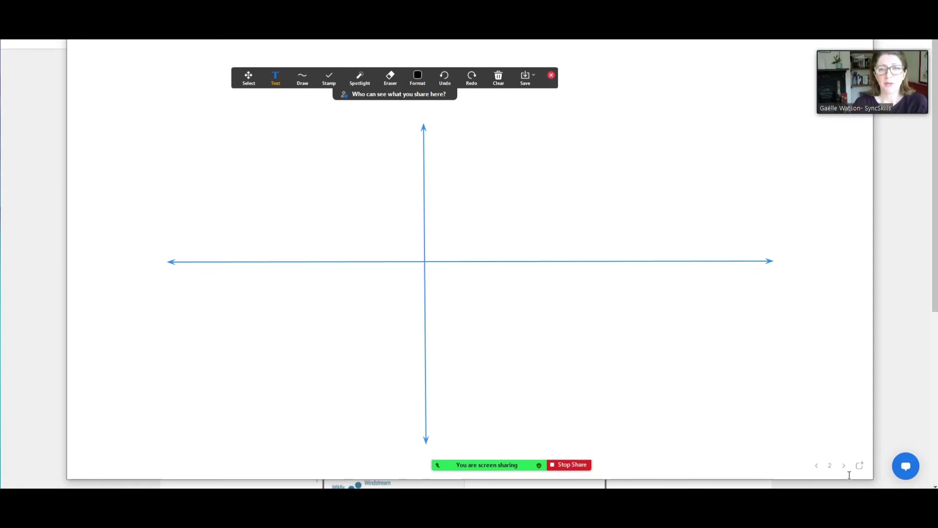
left_click(817, 466)
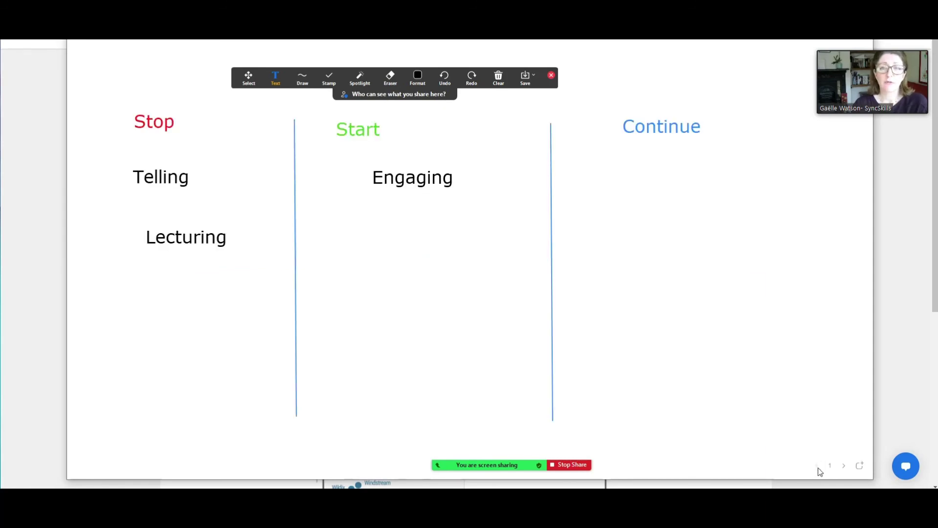